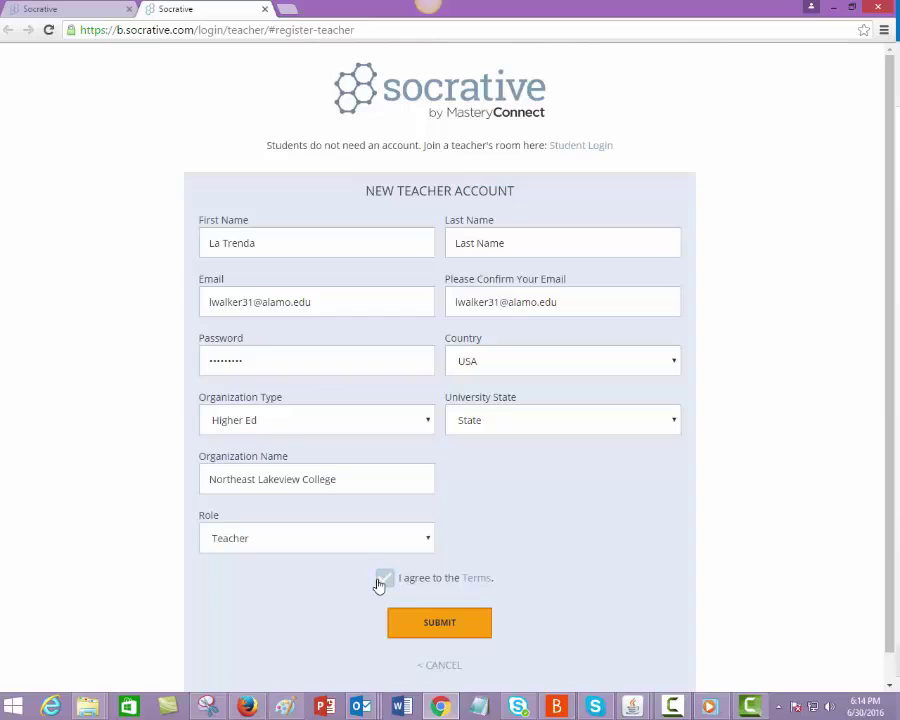
# Step: Accept the terms and submit the New Teacher Account registration
pyautogui.click(416, 626)
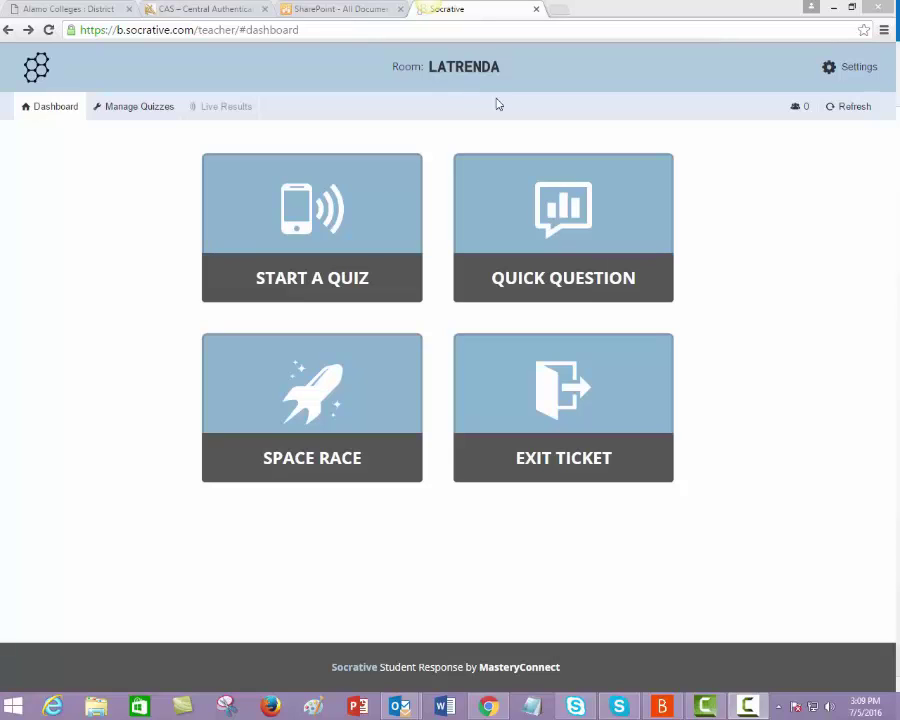
pyautogui.click(829, 72)
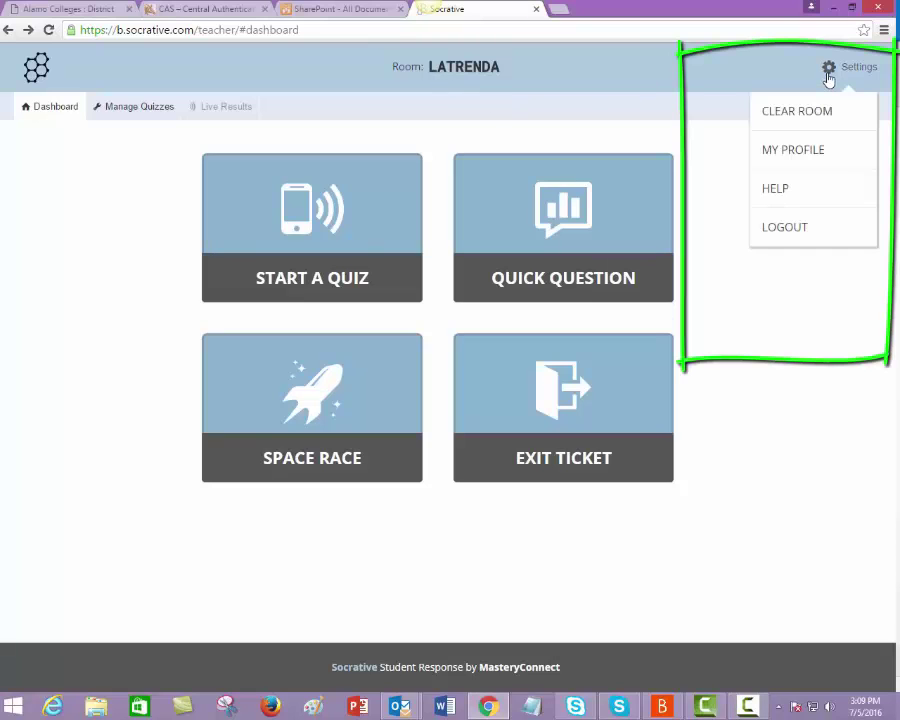
pyautogui.click(800, 153)
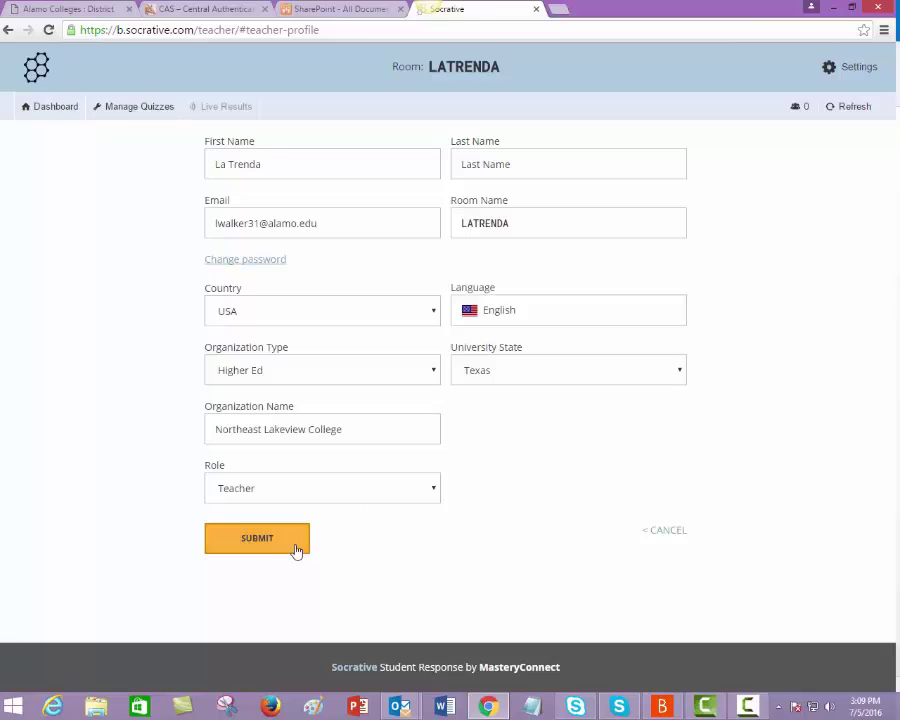
pyautogui.click(292, 549)
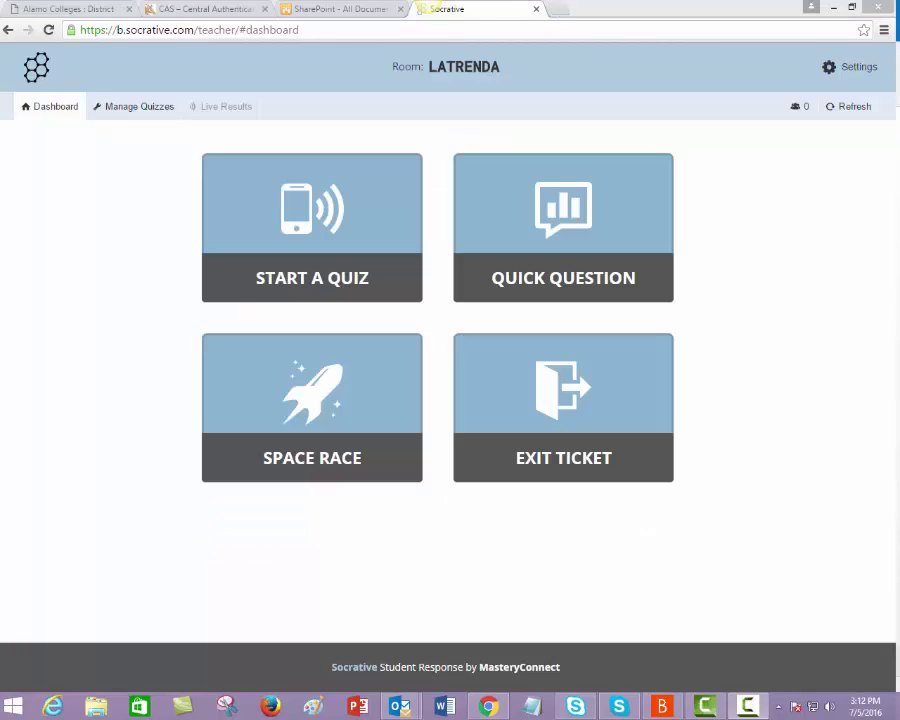
# Step: Create a new quiz named 'Networking - OSI Layers'
pyautogui.click(128, 108)
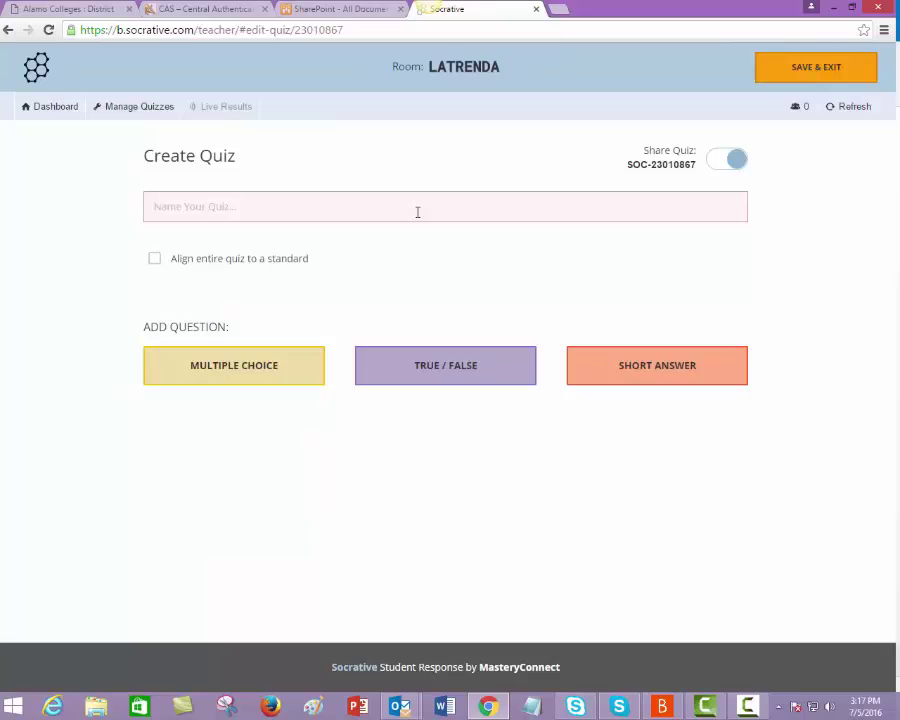
pyautogui.click(418, 212)
pyautogui.write('Networking -  OSI ')
pyautogui.write('Layer')
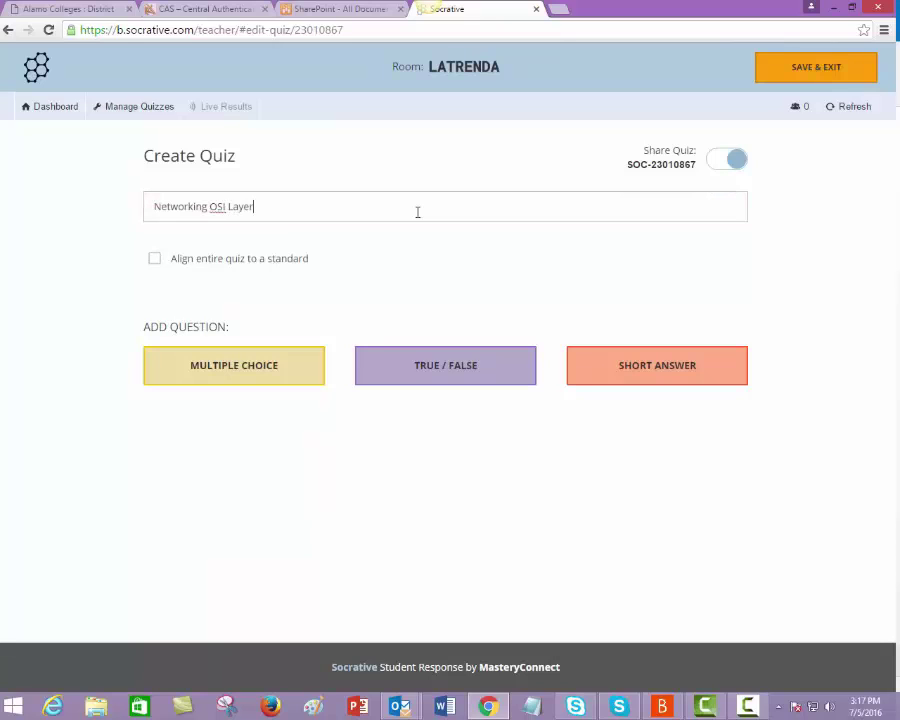
pyautogui.write('s')
pyautogui.click(207, 206)
pyautogui.write('-')
# Step: Add true/false question 'Layer one is application', answer False, explanation 'Layer one is physical'
pyautogui.click(421, 367)
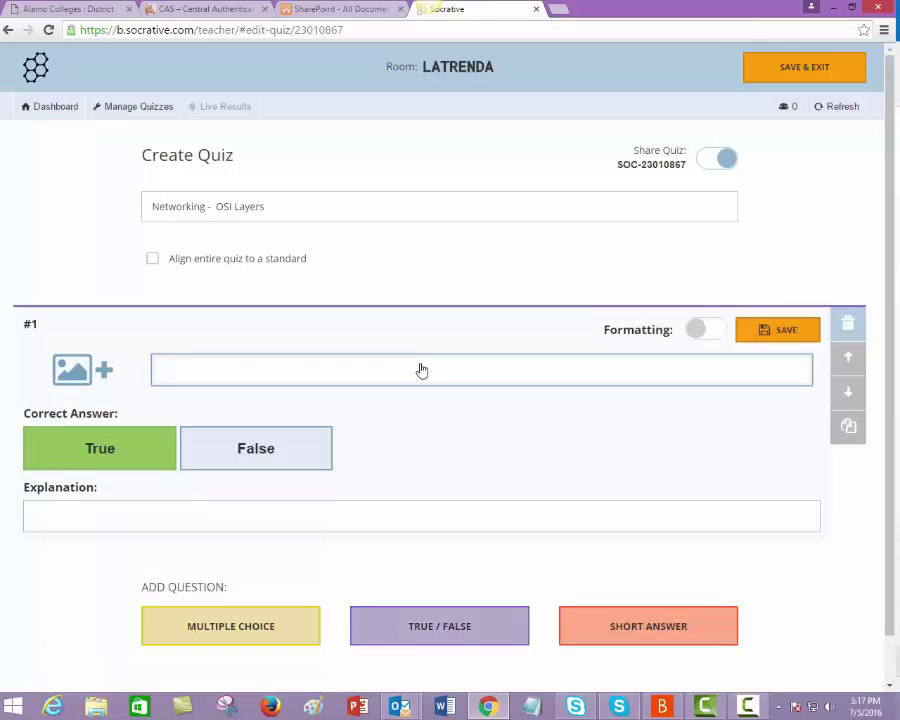
pyautogui.write('Layer one is application')
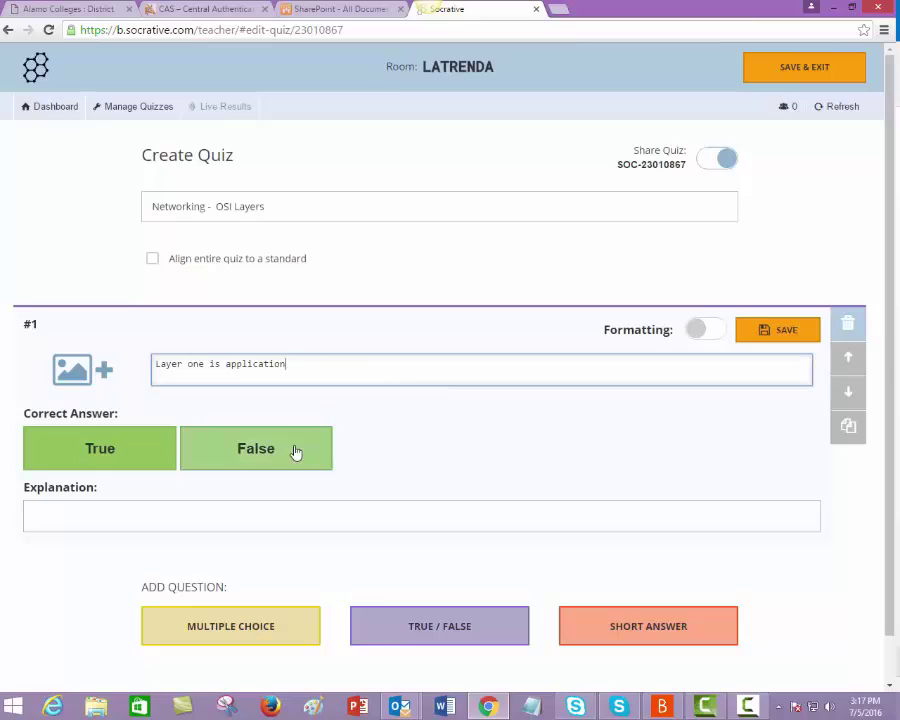
pyautogui.click(294, 450)
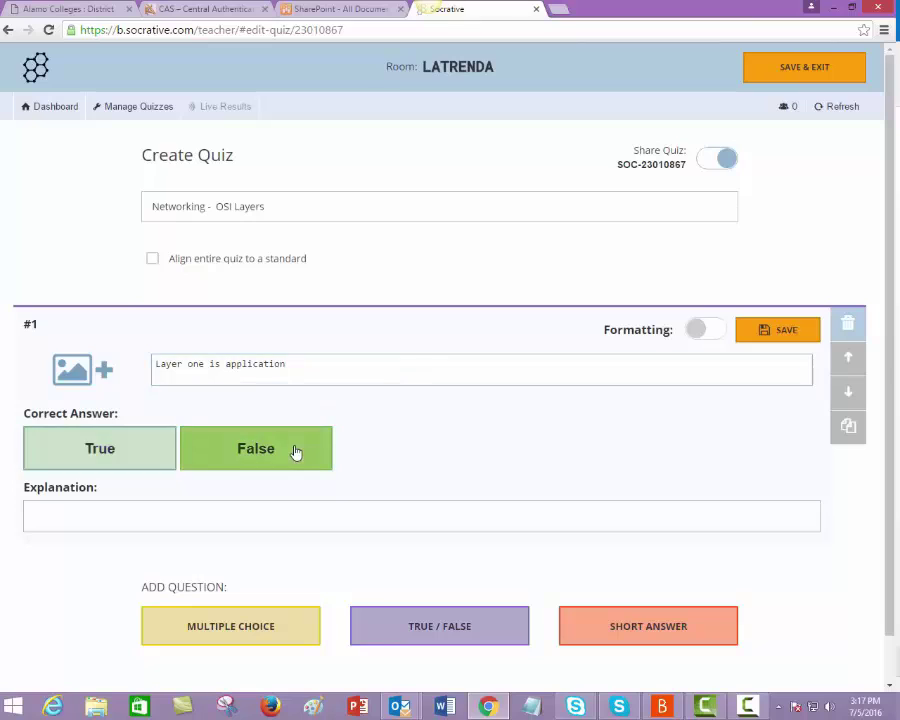
pyautogui.click(211, 514)
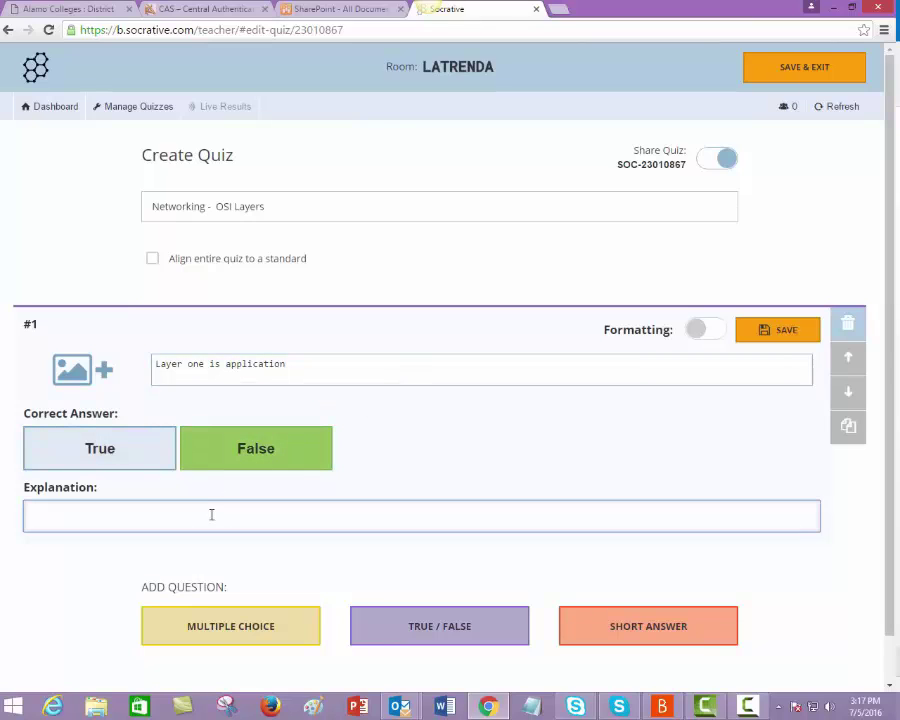
pyautogui.write('Layer one is physical')
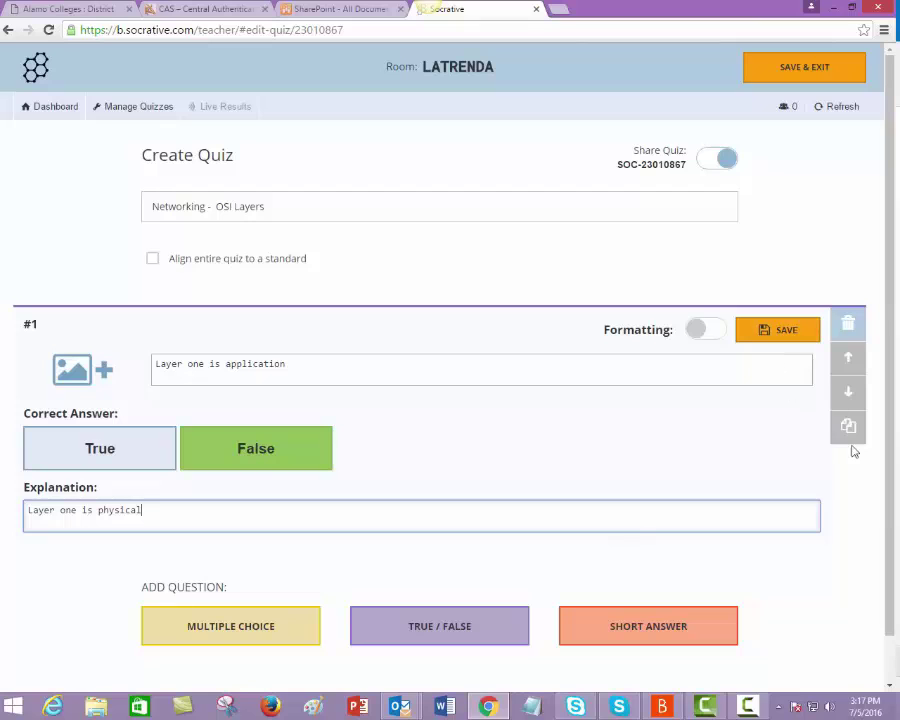
pyautogui.scroll(-1, 888, 524)
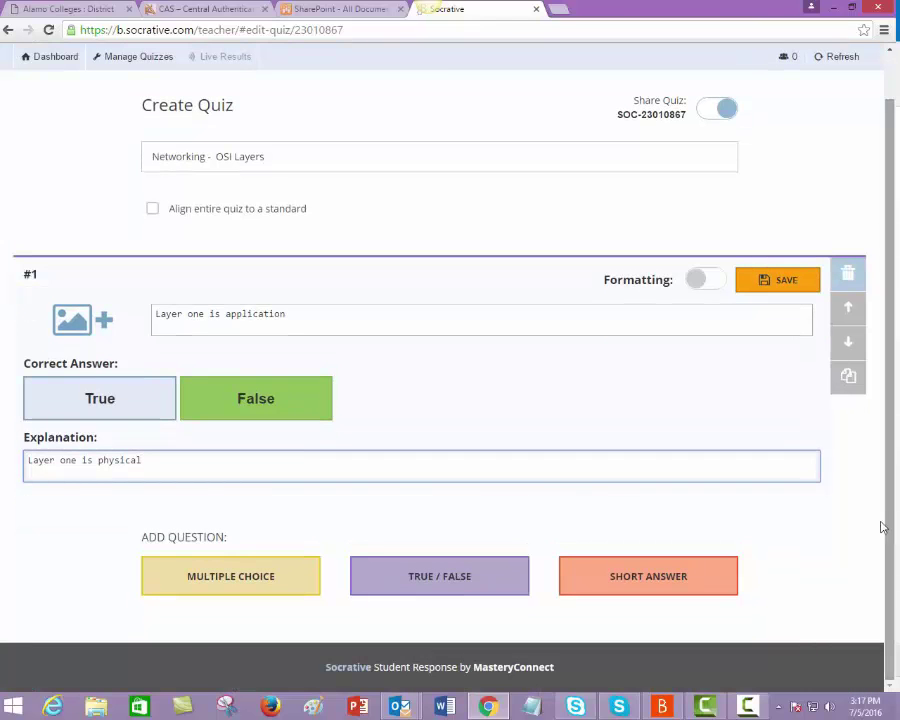
# Step: Add true/false question 2 'Layer 2 is data link' with True as the answer
pyautogui.click(420, 590)
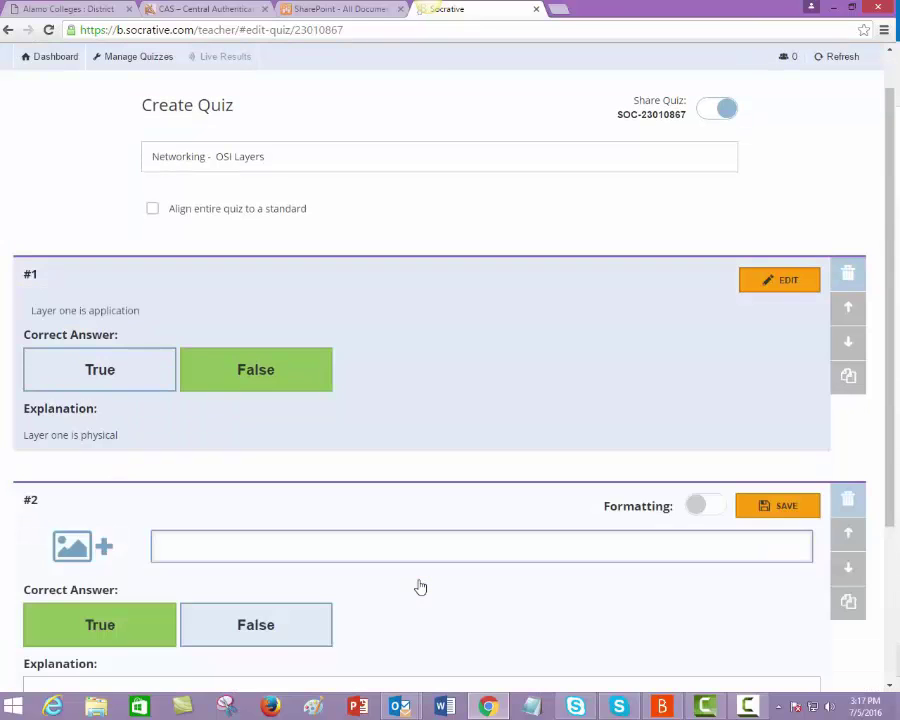
pyautogui.write('Layer 2 is data')
pyautogui.click(124, 622)
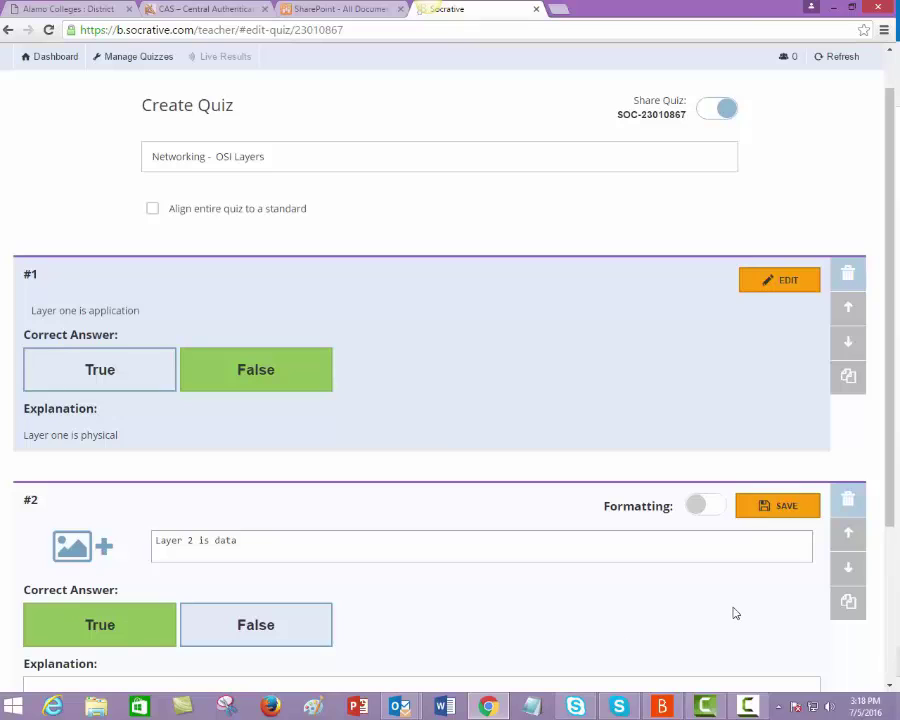
# Step: Add true/false question 3 'Layer 7 is application' with True as the answer
pyautogui.moveTo(890, 506); pyautogui.dragTo(895, 630)
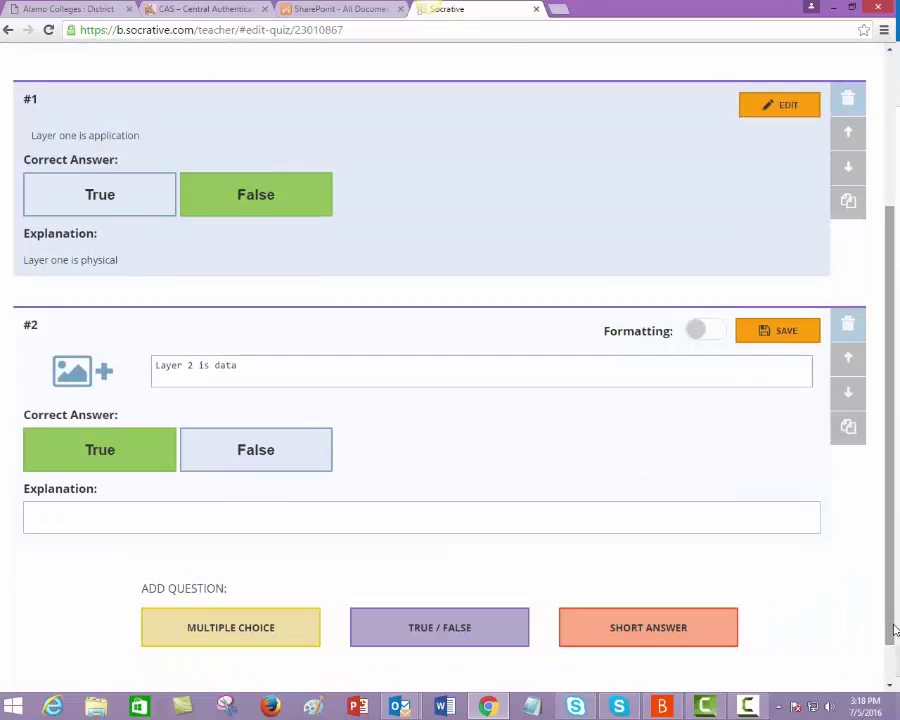
pyautogui.click(486, 645)
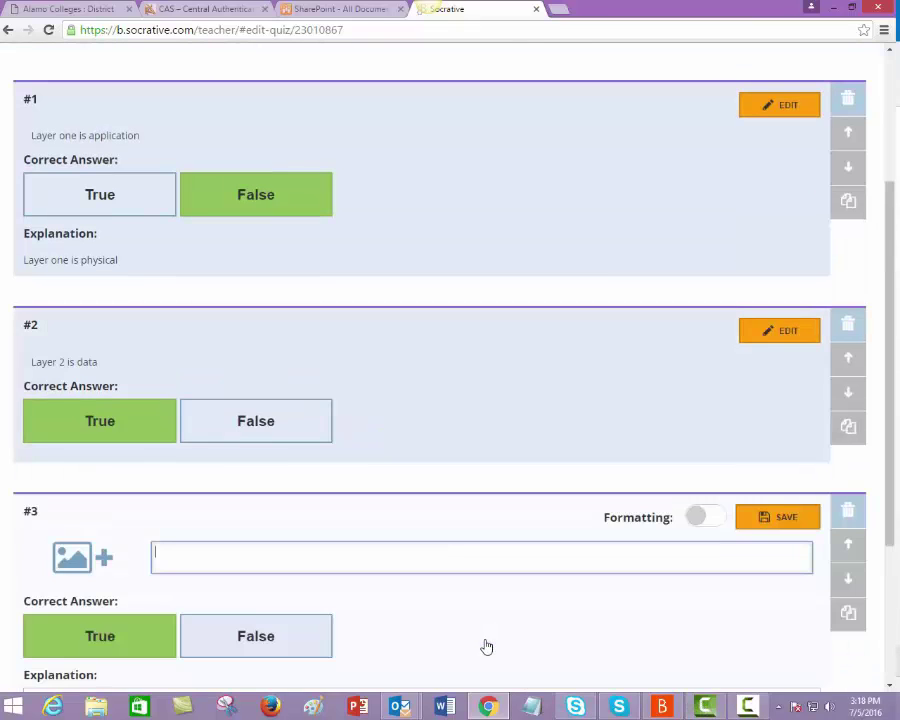
pyautogui.write('Layer 7 is application')
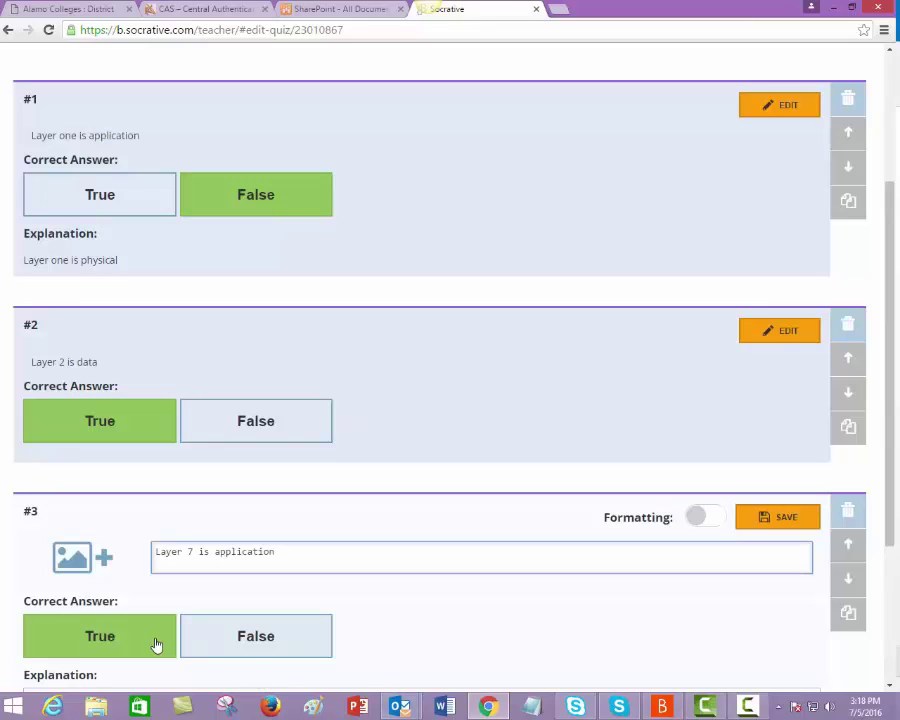
pyautogui.click(157, 642)
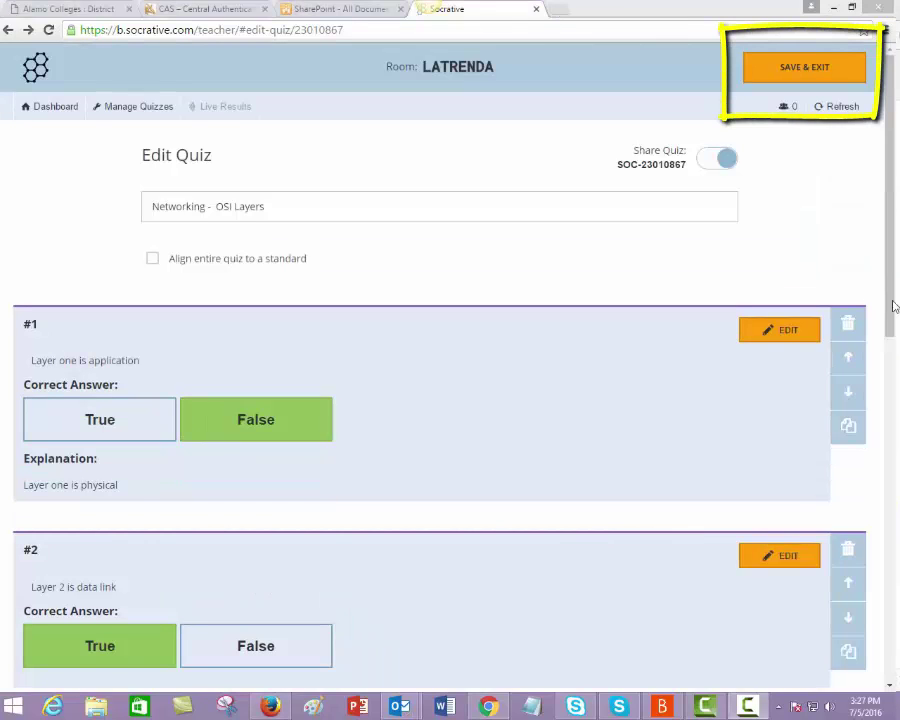
# Step: Save and exit the quiz, then pick 'Networking - OSI Layers' to start from the Dashboard
pyautogui.click(795, 80)
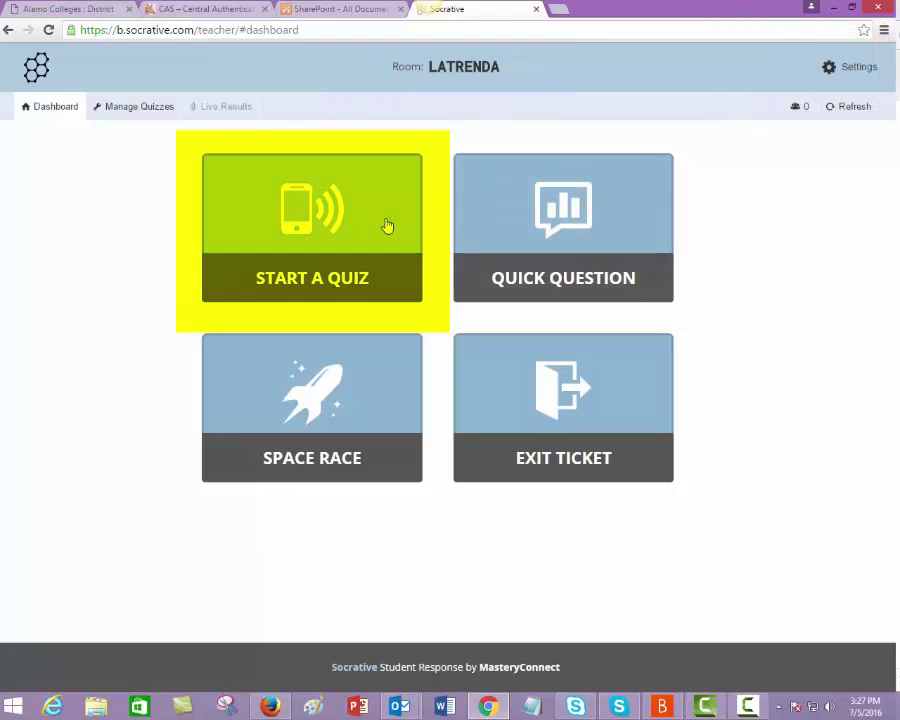
pyautogui.click(388, 225)
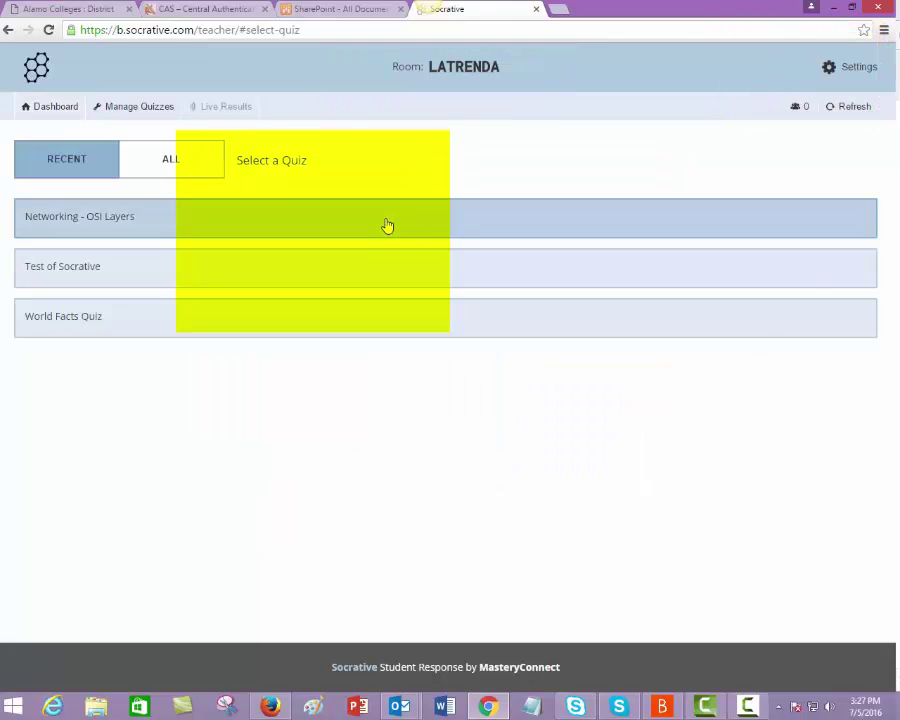
pyautogui.click(280, 227)
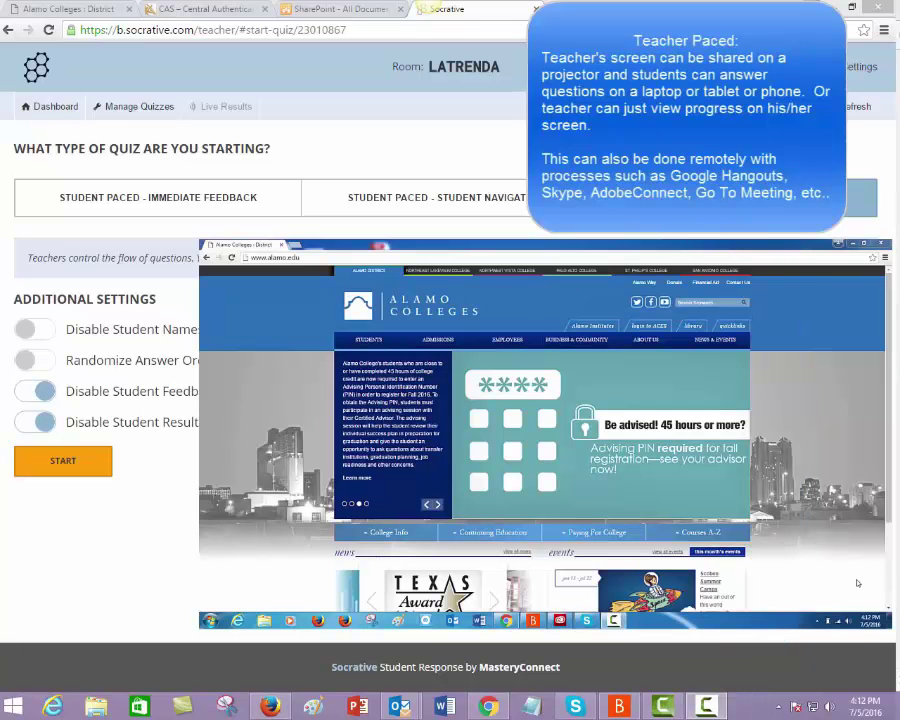
# Step: Join the teacher's room from Socrative's student login, then start the quiz teacher-paced
pyautogui.click(489, 257)
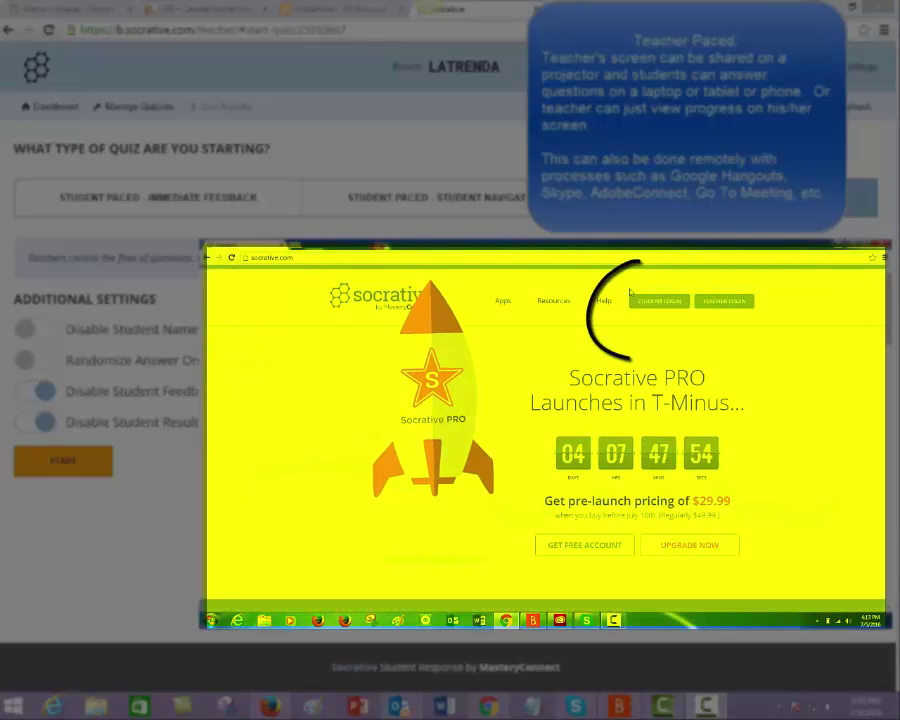
pyautogui.click(649, 306)
pyautogui.click(548, 371)
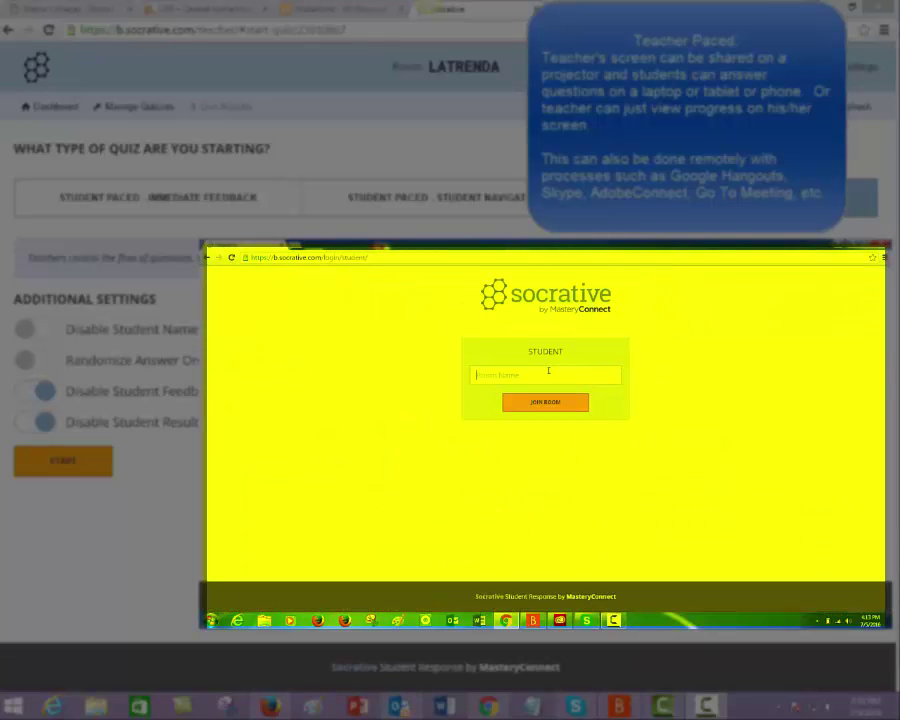
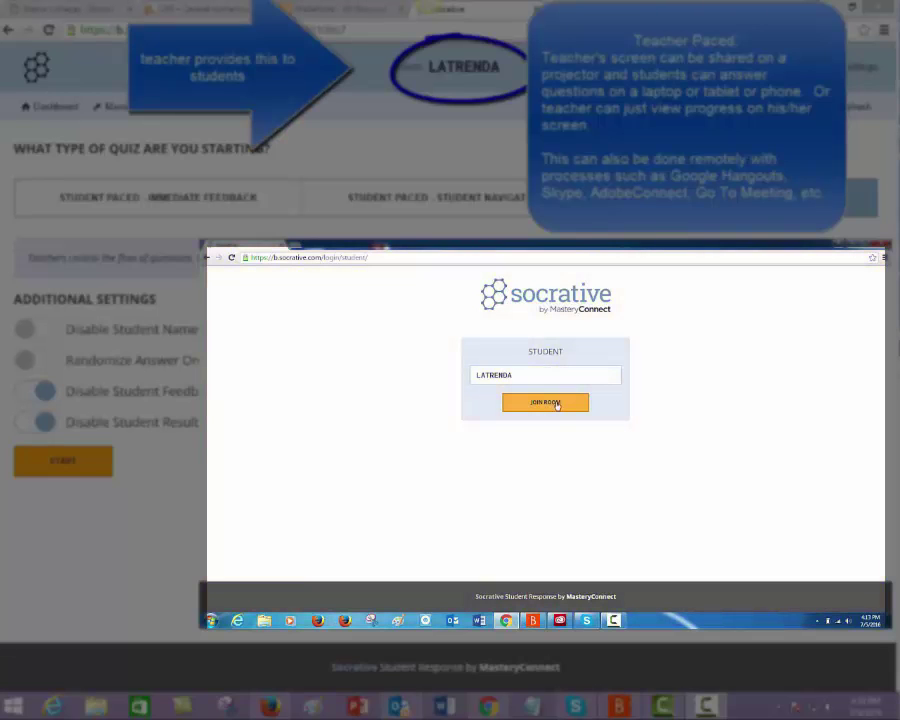
pyautogui.click(545, 402)
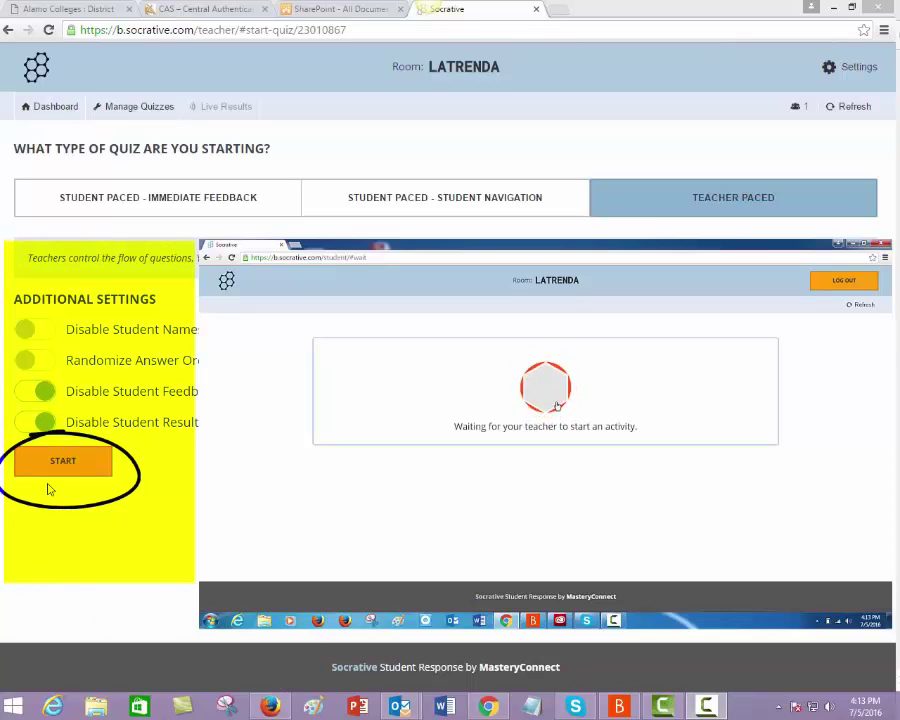
pyautogui.click(48, 468)
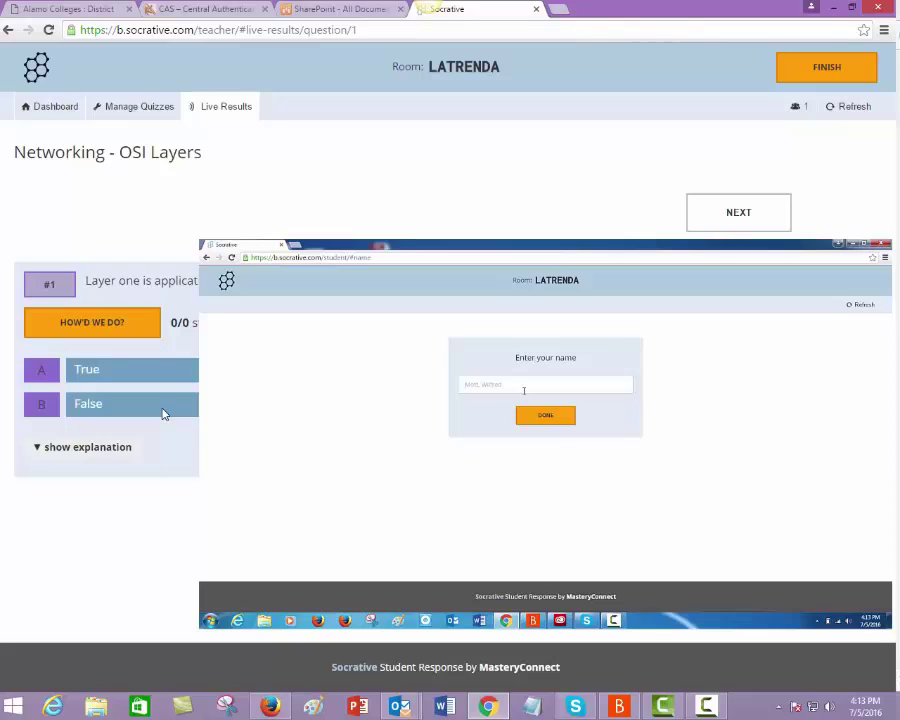
# Step: Enter a student name, answer True to question 1, and submit the answer
pyautogui.write('ben')
pyautogui.click(545, 414)
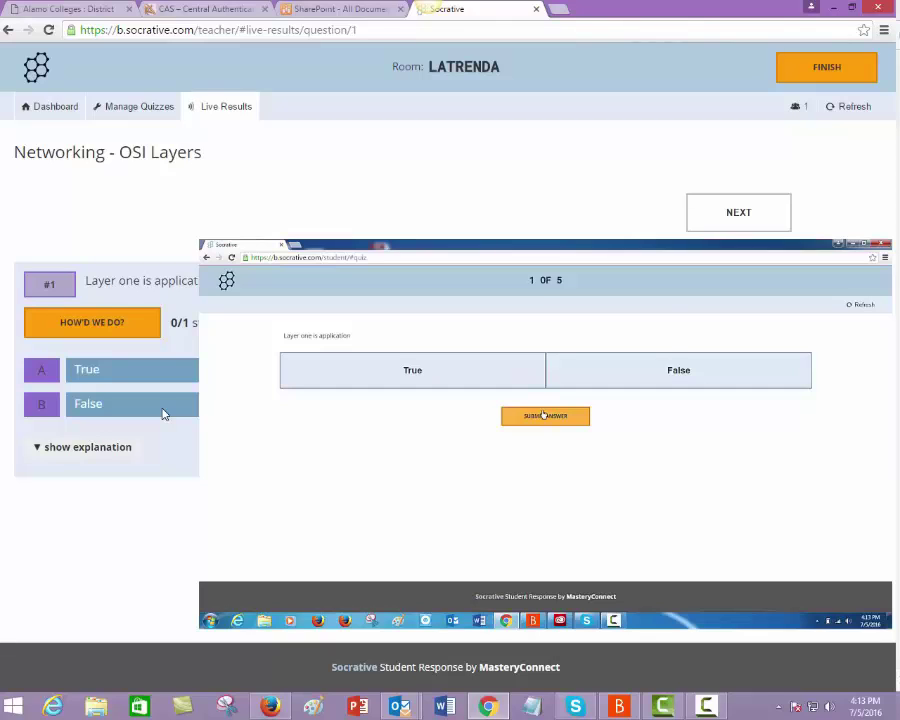
pyautogui.click(458, 376)
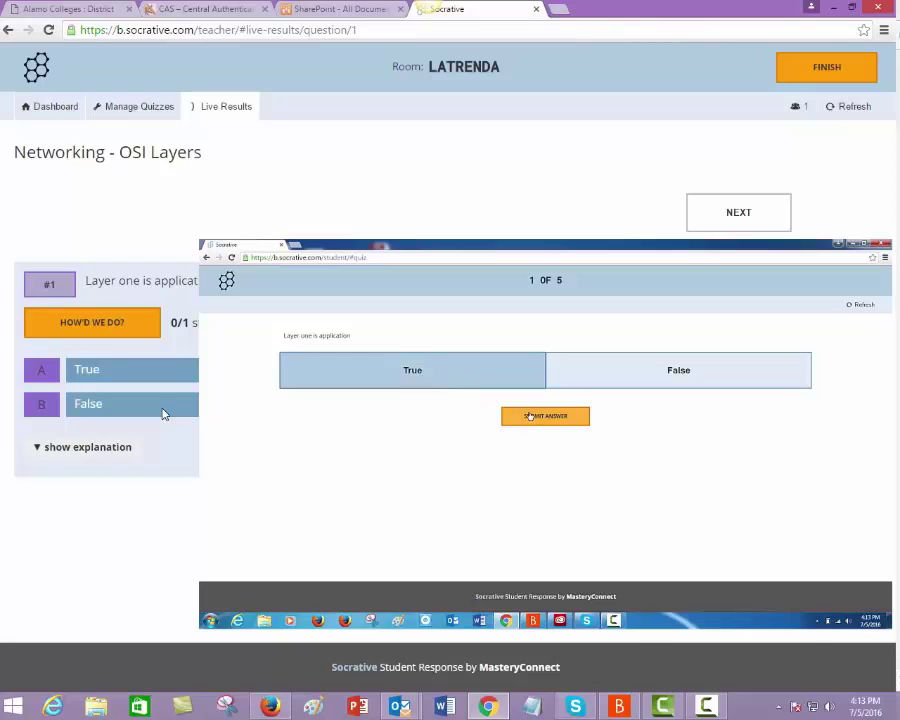
pyautogui.click(540, 416)
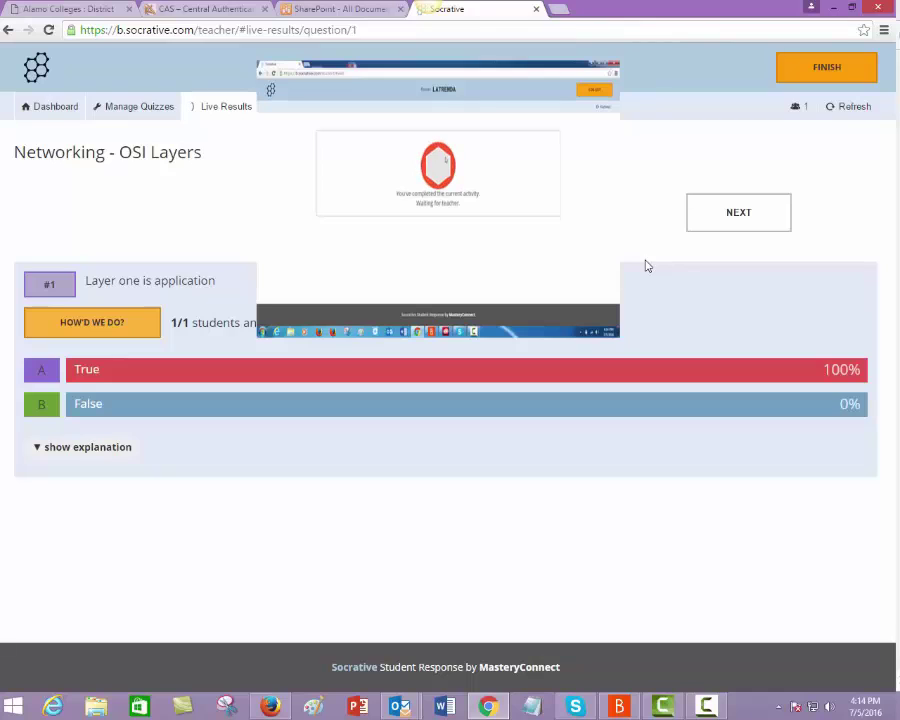
# Step: Advance to question 2 and reveal its 100% True class results
pyautogui.click(726, 226)
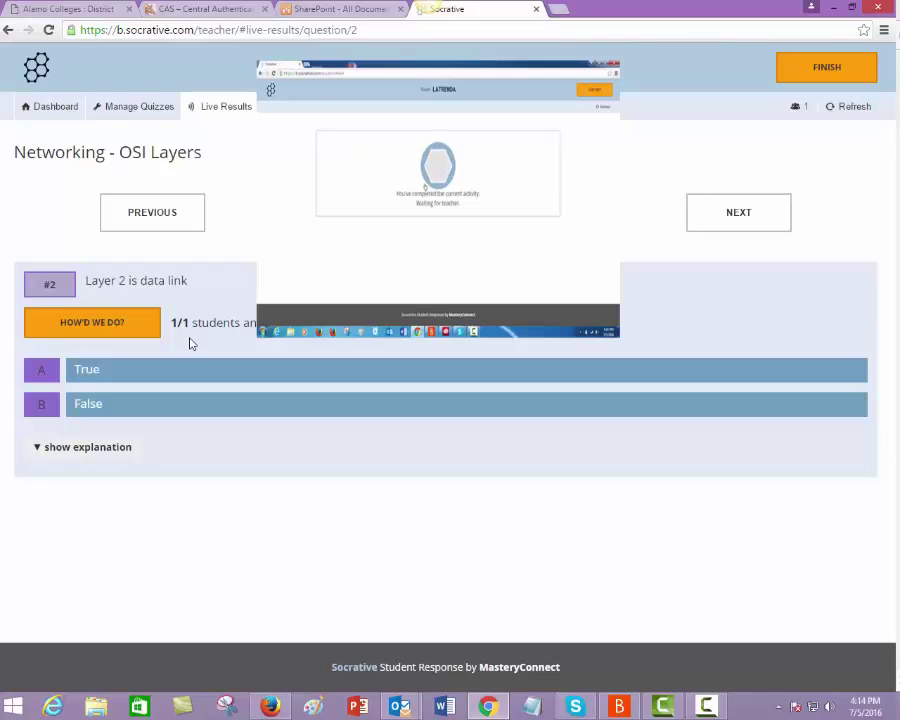
pyautogui.click(106, 334)
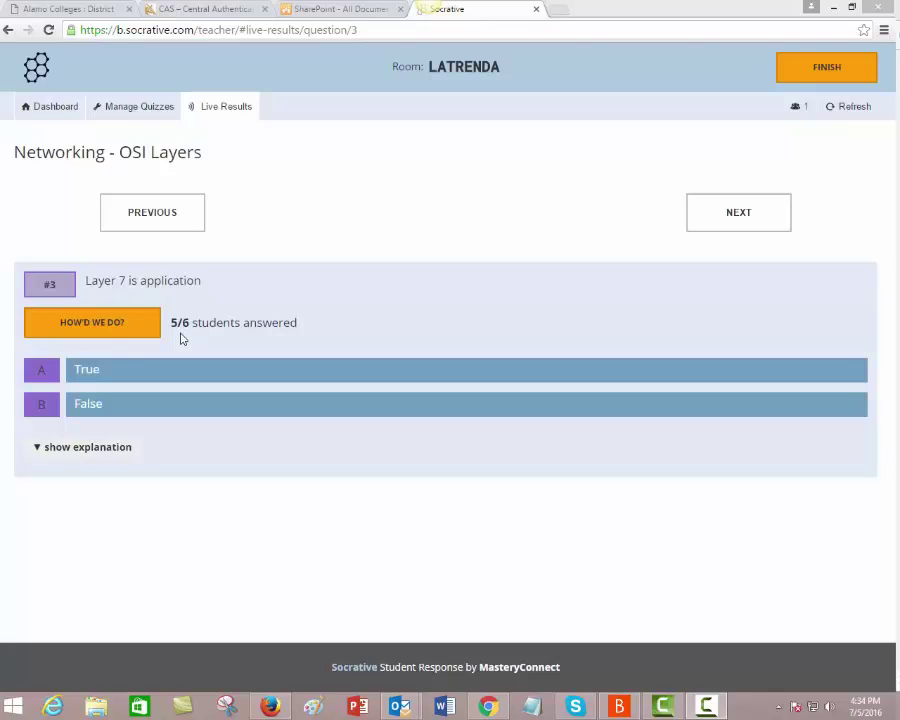
# Step: Toggle question 3's 57% True / 43% False breakdown and show its empty explanation
pyautogui.click(115, 337)
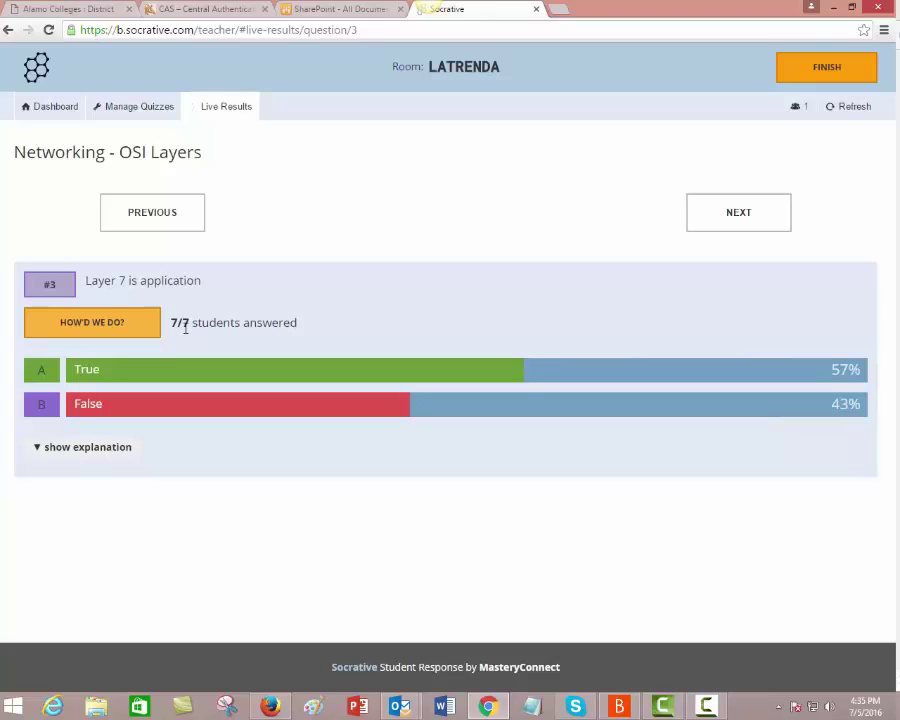
pyautogui.click(119, 337)
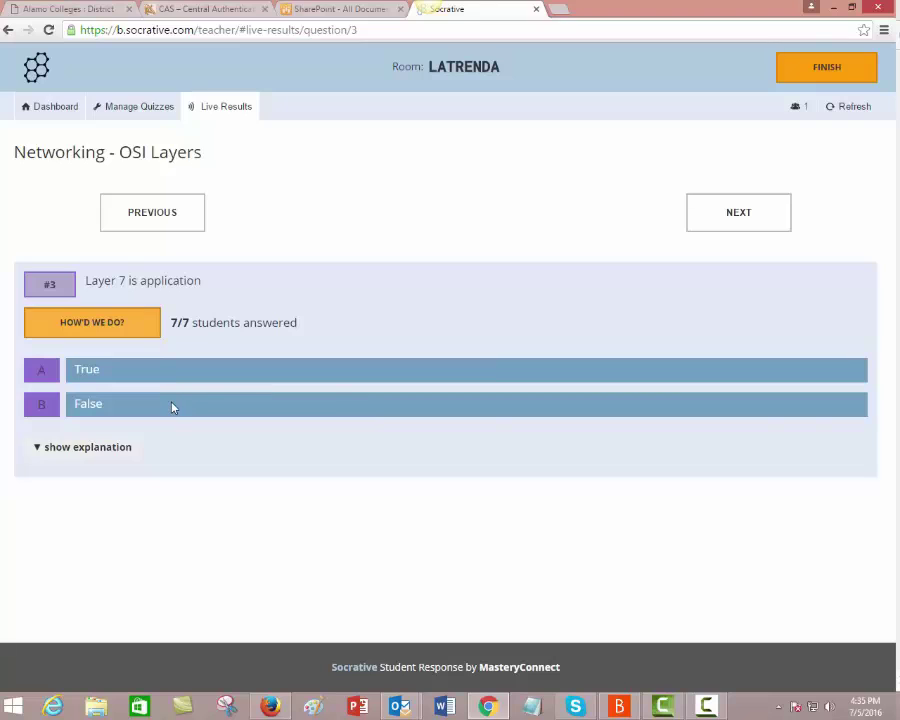
pyautogui.click(112, 332)
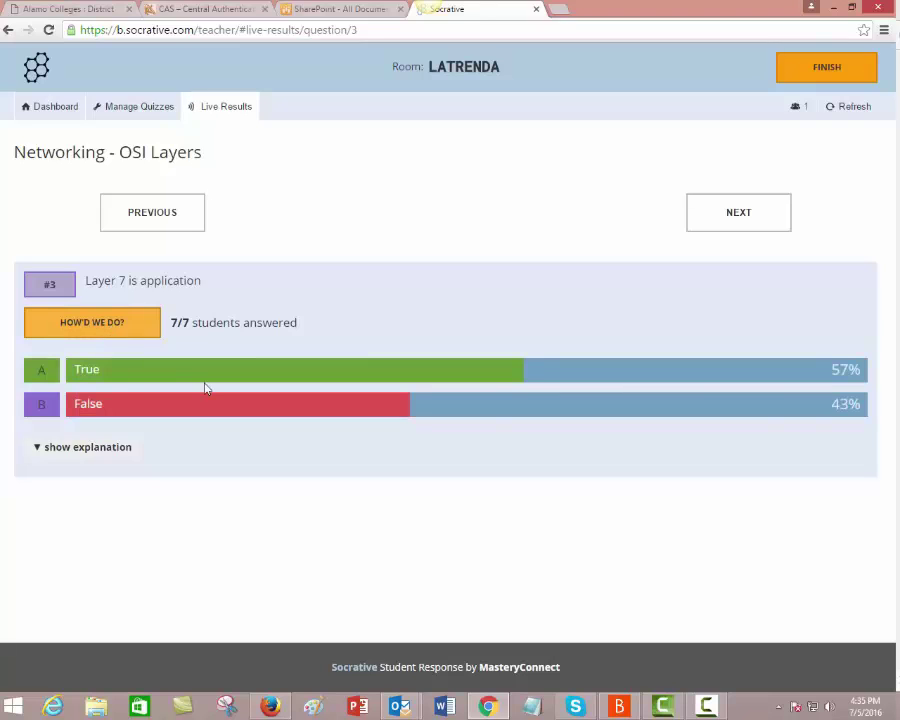
pyautogui.click(108, 450)
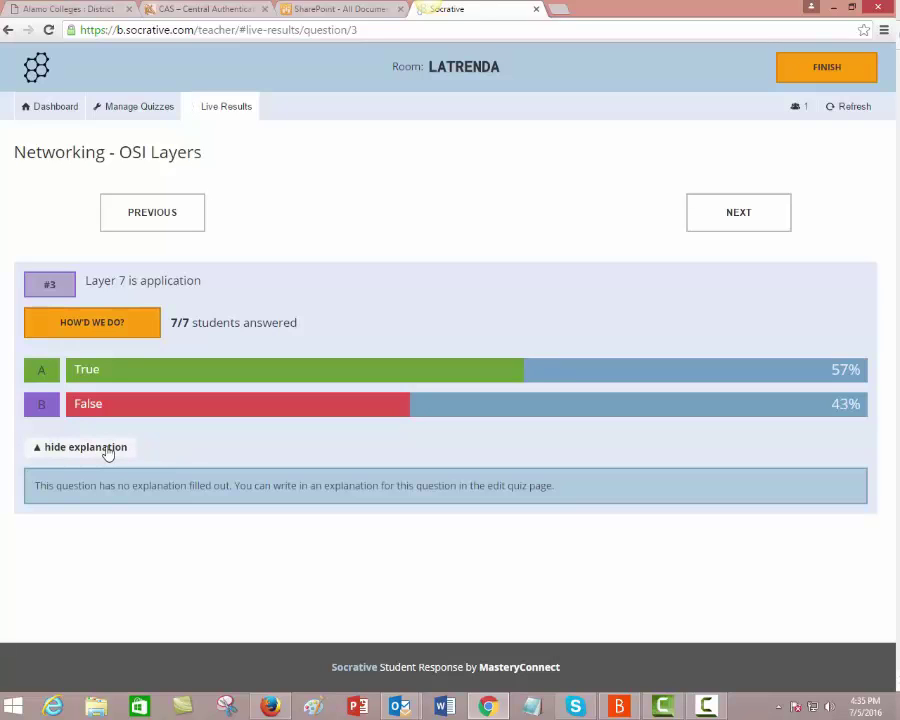
pyautogui.moveTo(812, 12)
pyautogui.mouseDown()
pyautogui.moveTo(756, 28)
pyautogui.moveTo(820, 115)
pyautogui.moveTo(860, 15)
pyautogui.mouseUp()
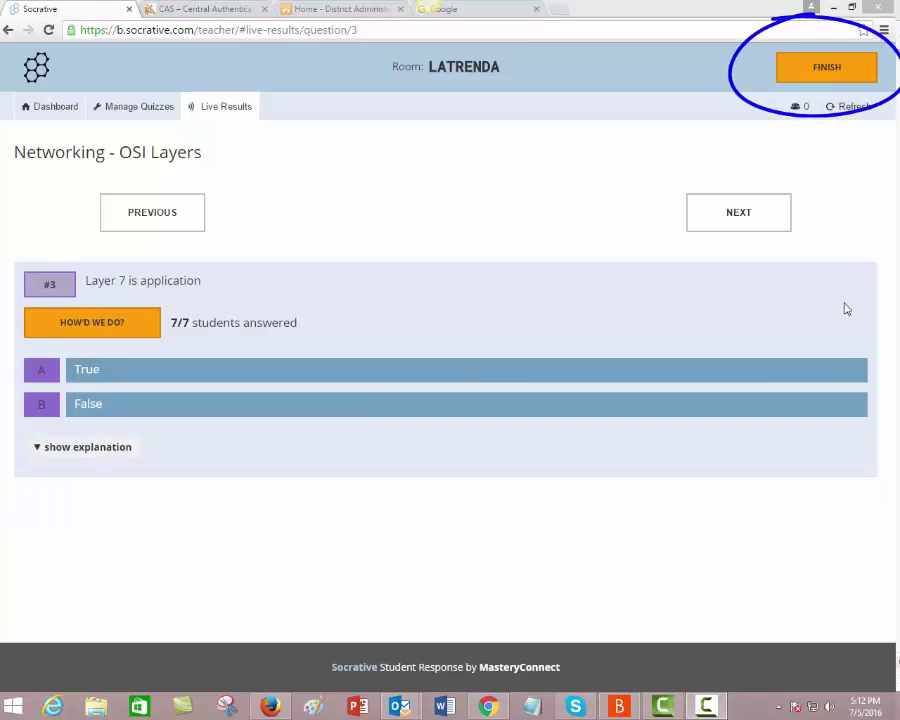
# Step: Finish the quiz, view the results chart, and choose Get Reports from the Report menu
pyautogui.click(819, 79)
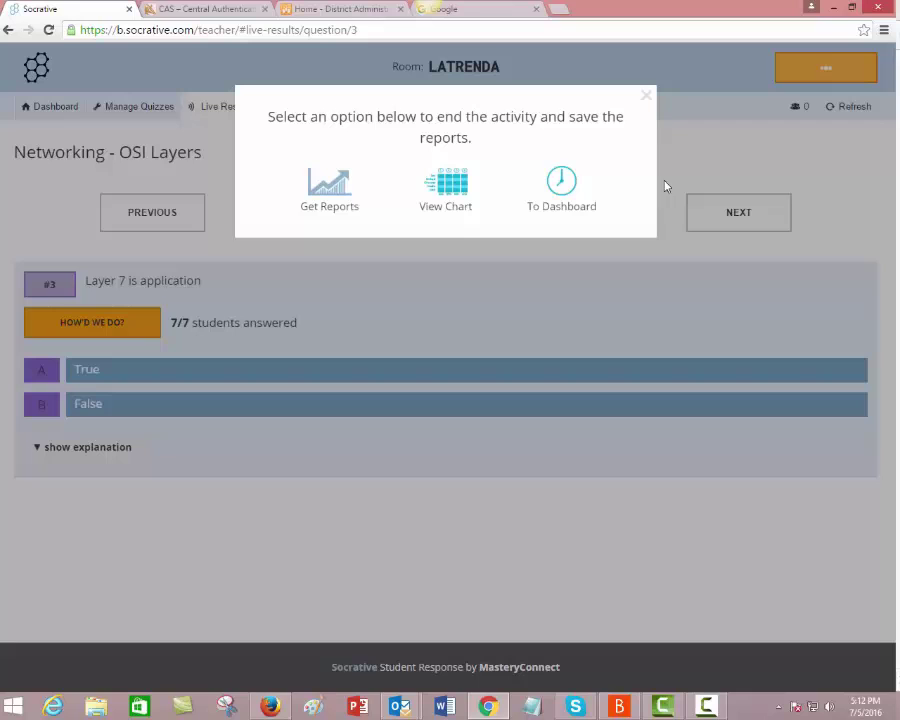
pyautogui.click(436, 204)
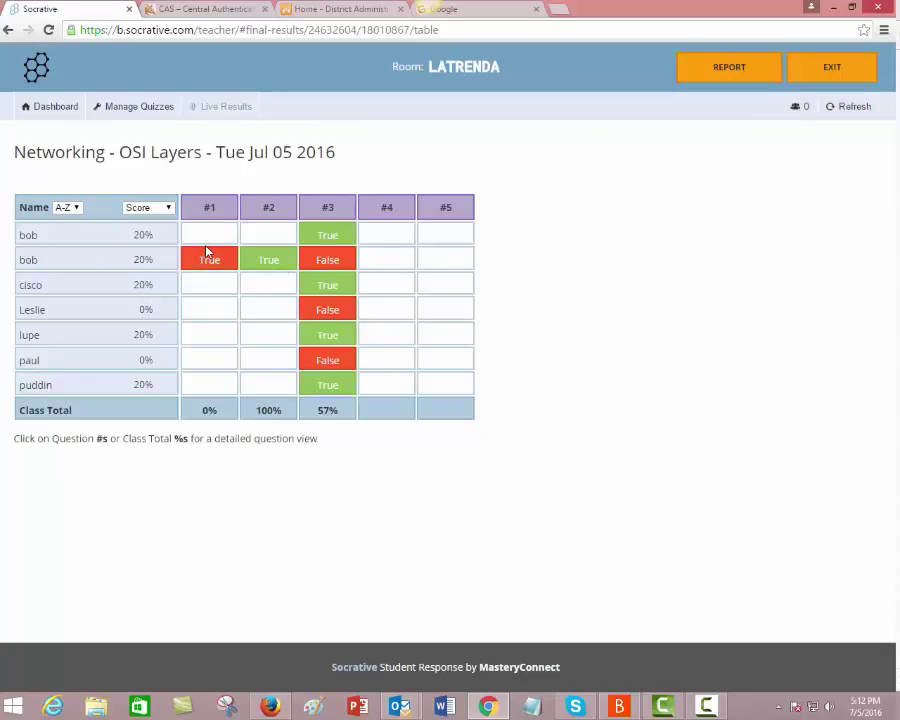
pyautogui.click(716, 82)
pyautogui.click(334, 184)
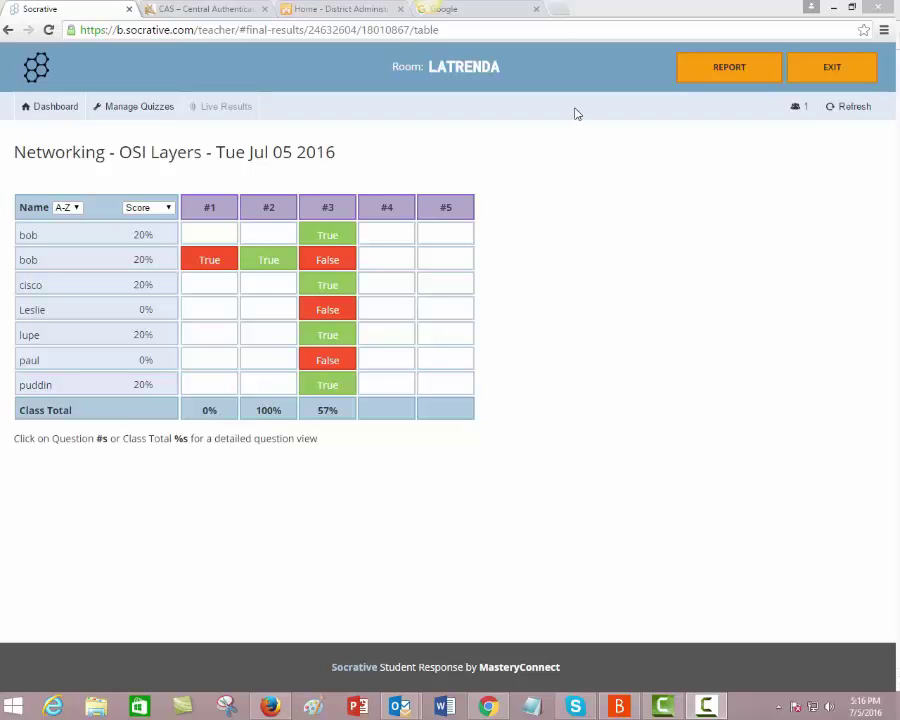
# Step: Load professormesser.com in the browser address bar
pyautogui.click(525, 21)
pyautogui.click(525, 21)
pyautogui.write('prof')
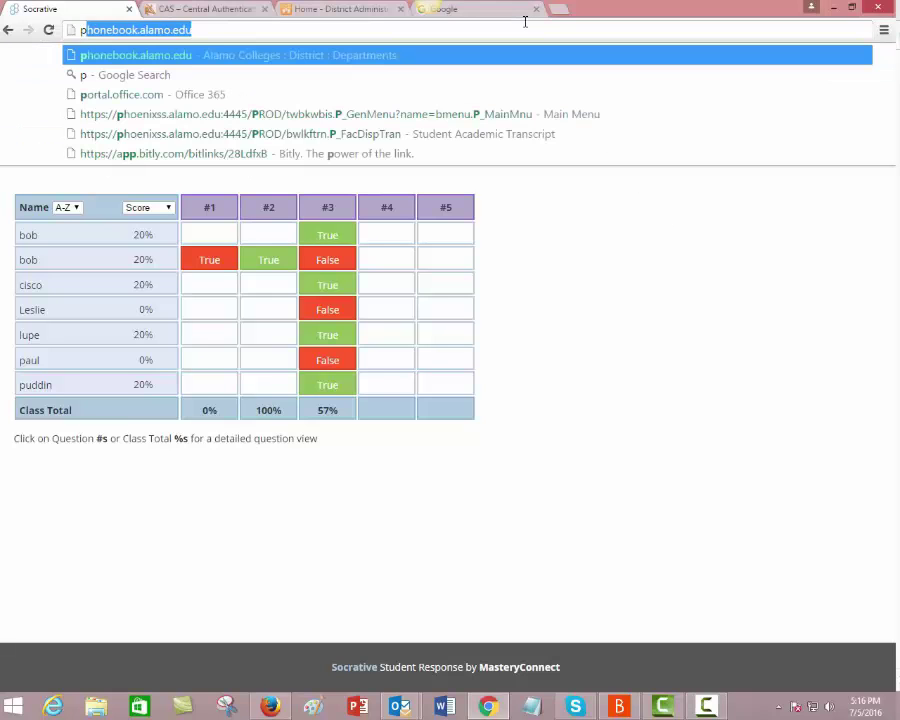
pyautogui.press('Return')
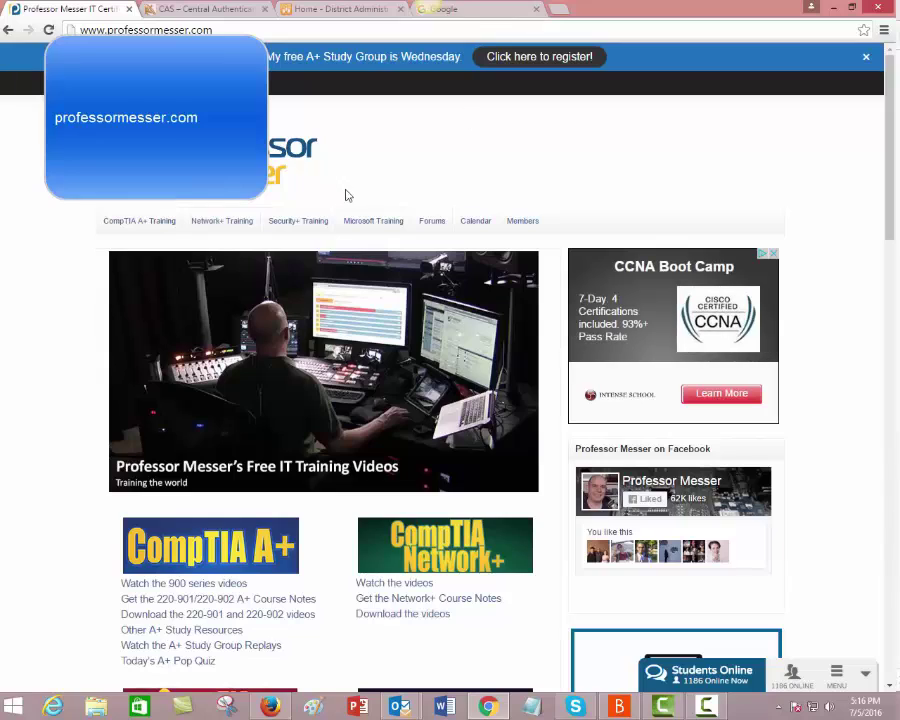
# Step: Open the June 2016 post under CompTIA A+ Training > A+ Study Group Replays
pyautogui.moveTo(160, 233)
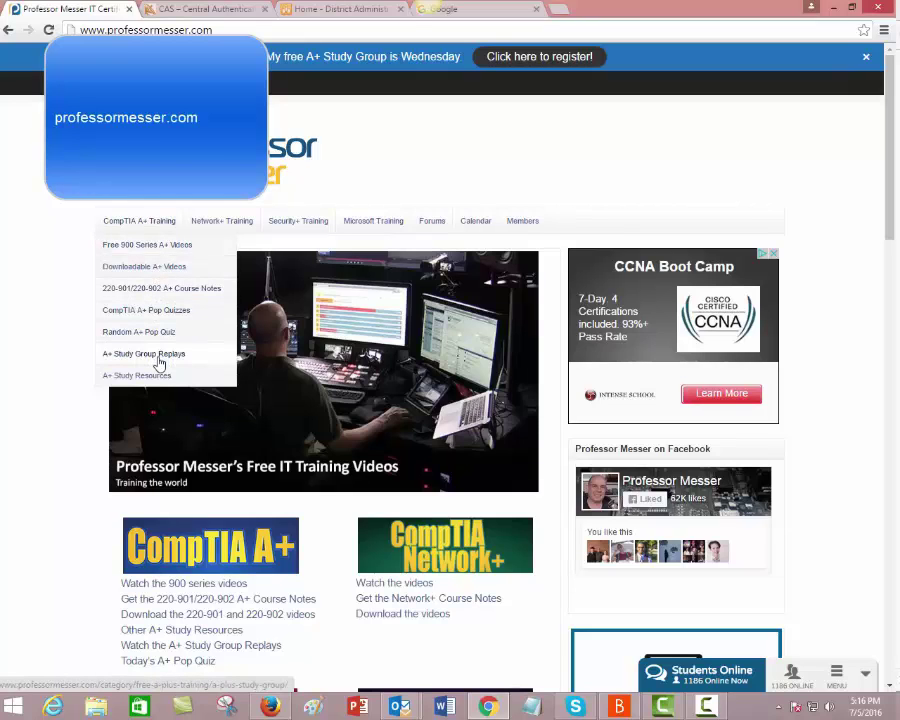
pyautogui.click(158, 362)
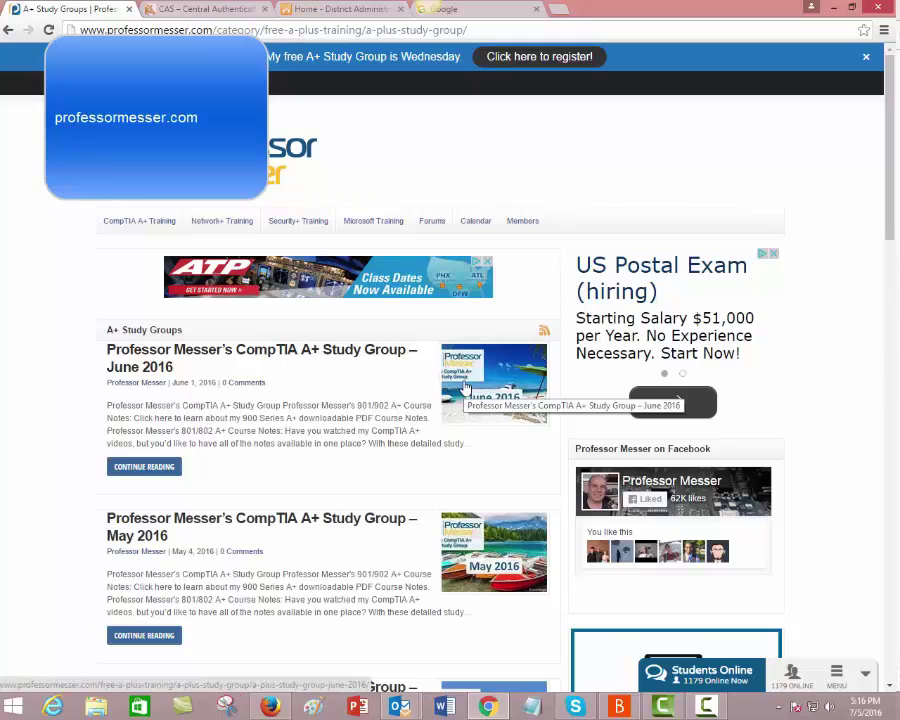
pyautogui.click(465, 387)
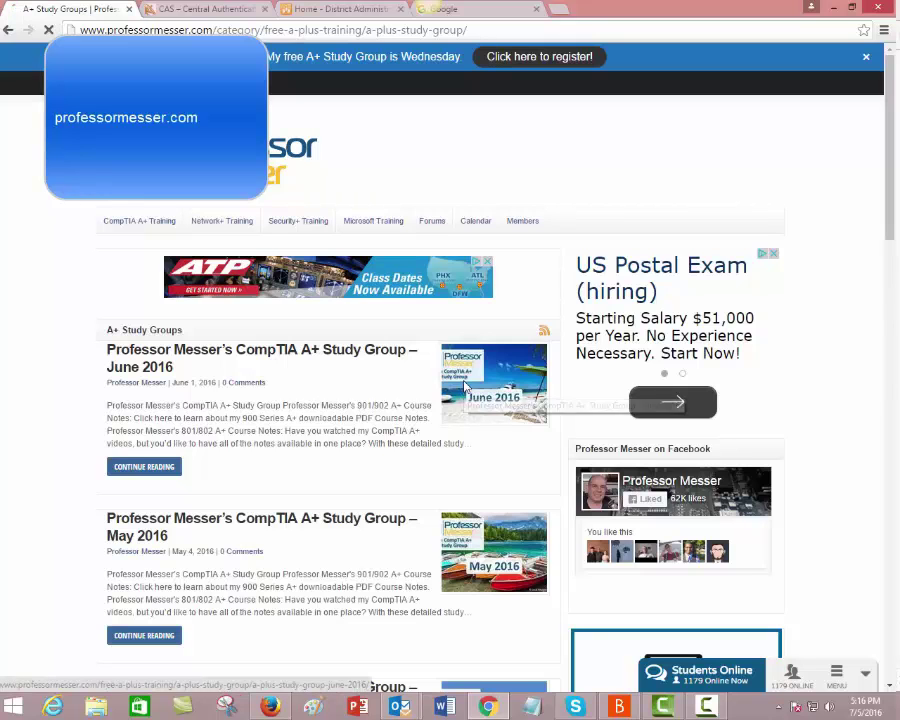
pyautogui.scroll(-3, 870, 298)
pyautogui.scroll(-4, 872, 303)
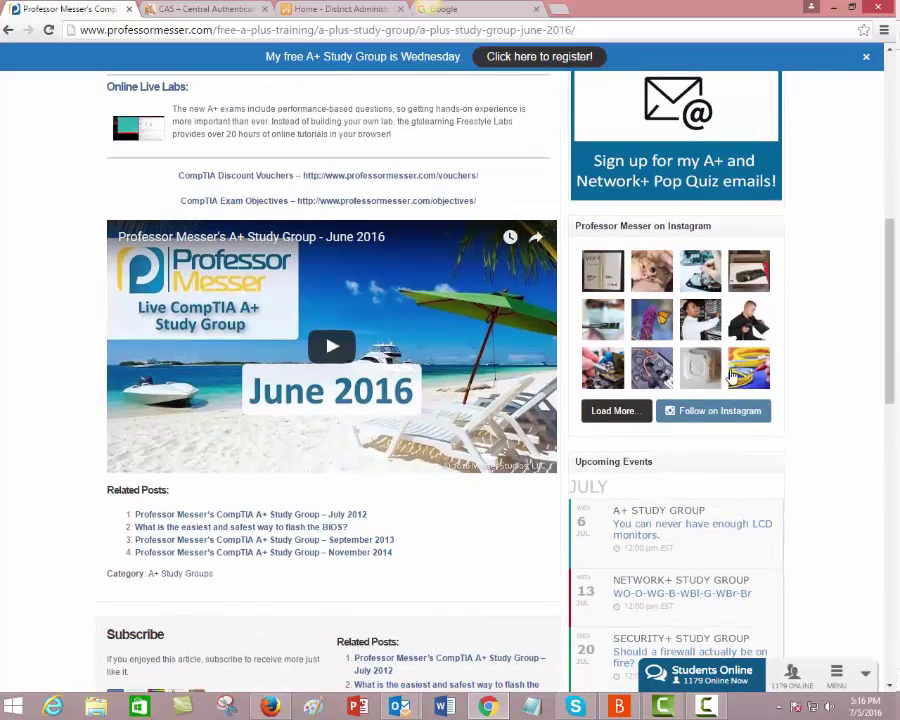
# Step: Play the study group replay and skip past the Mac OS utilities question to the results slide (72 of 105 answered)
pyautogui.click(333, 348)
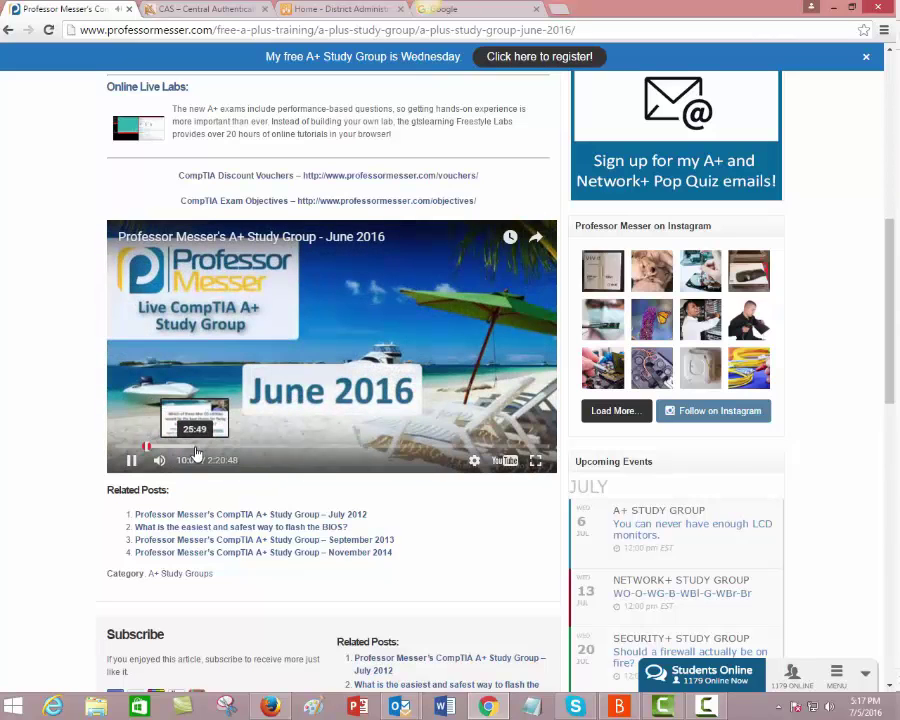
pyautogui.click(194, 446)
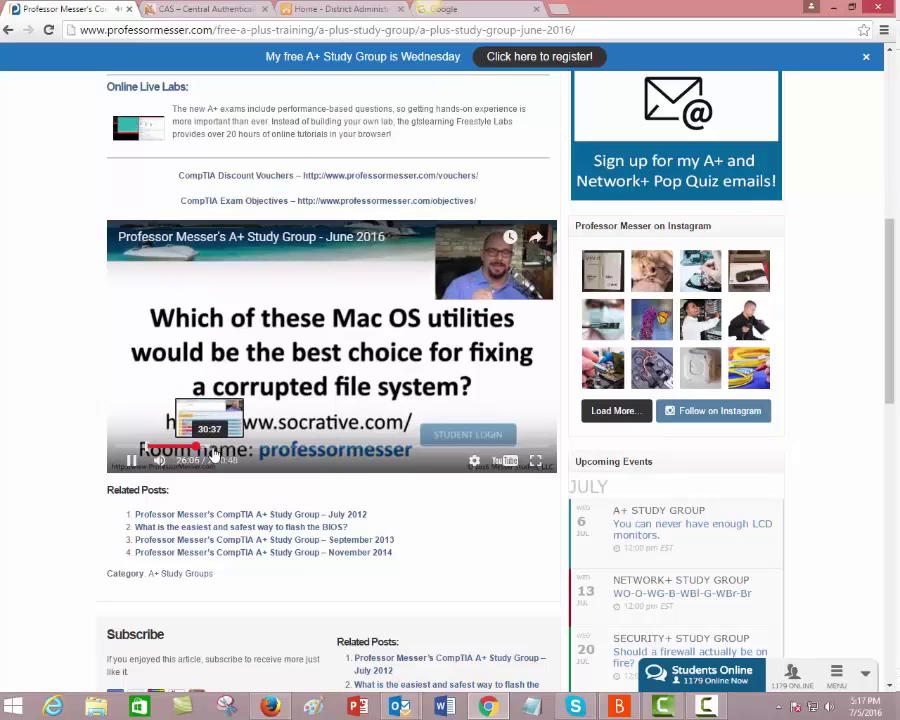
pyautogui.click(236, 447)
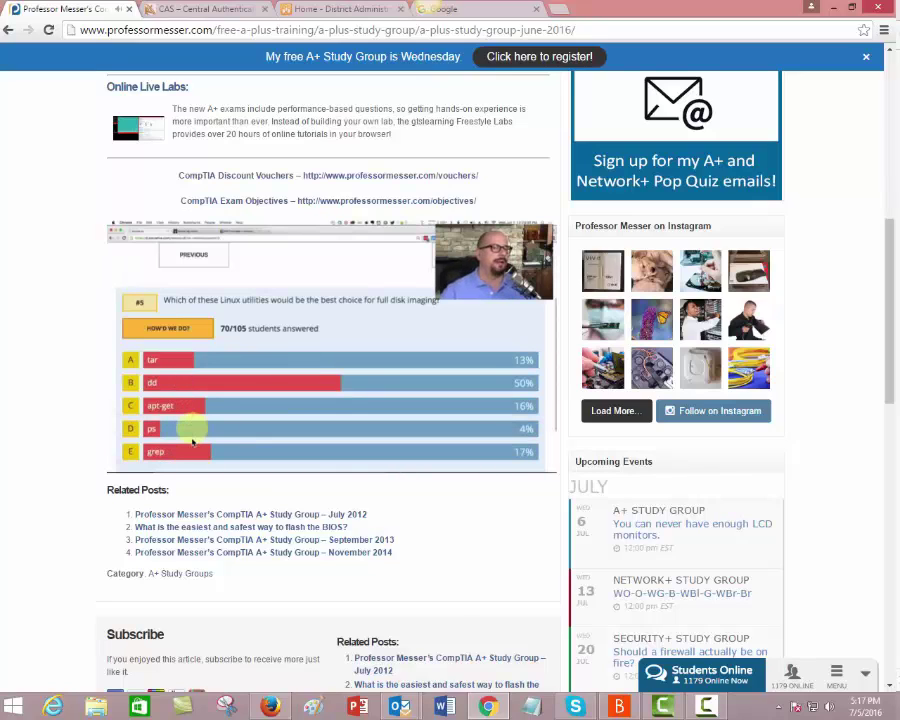
pyautogui.scroll(-3, 880, 410)
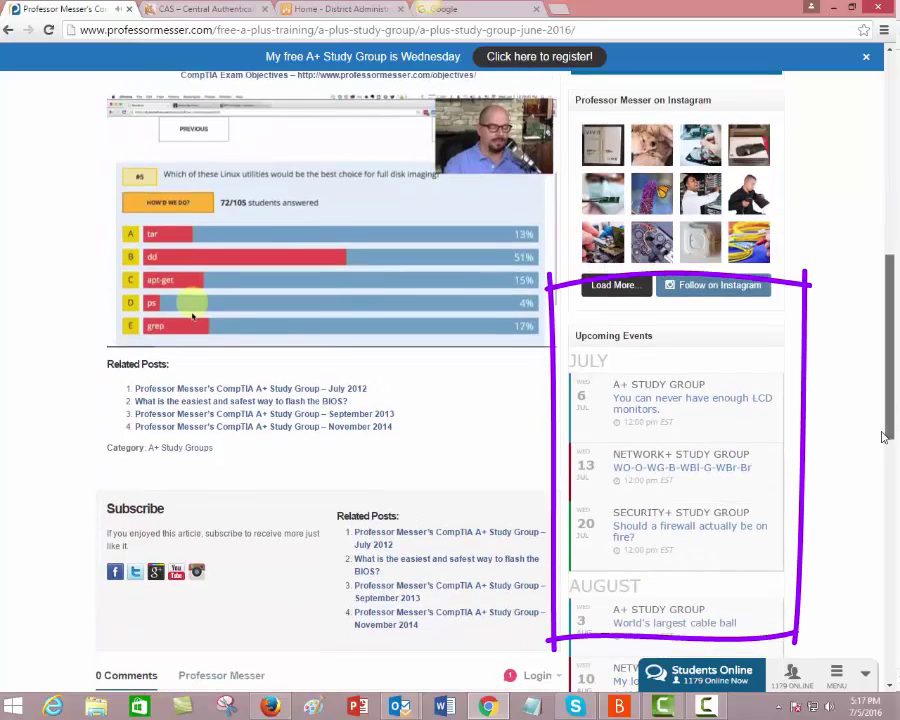